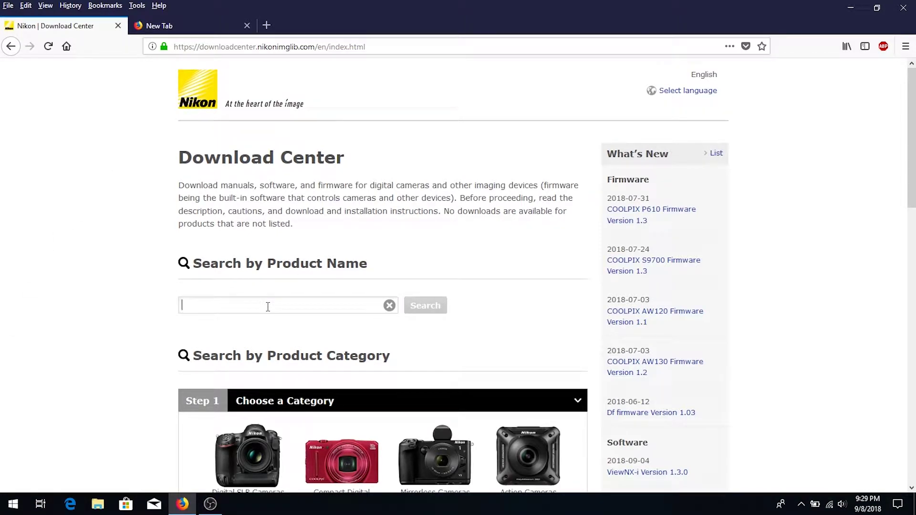
Step: Search for 5200, open the D5200 product page and its D5200 Firmware download page
type("5200")
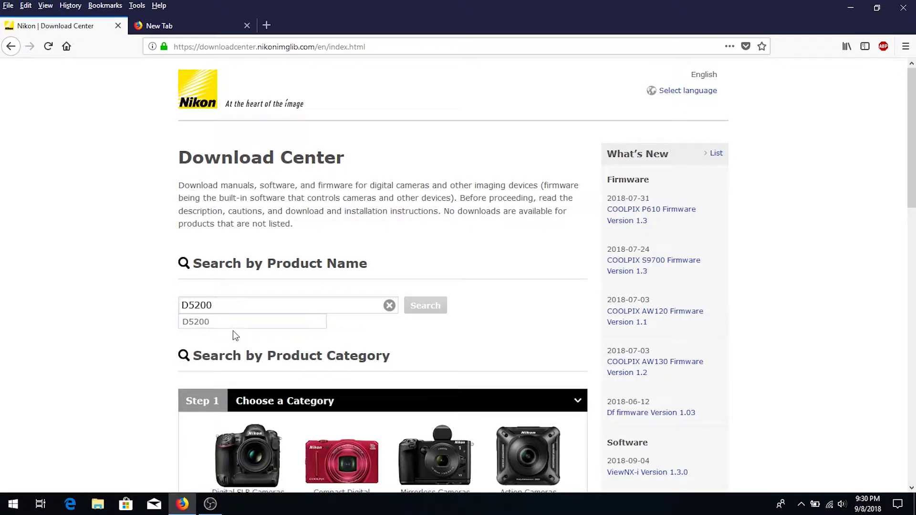
left_click(236, 327)
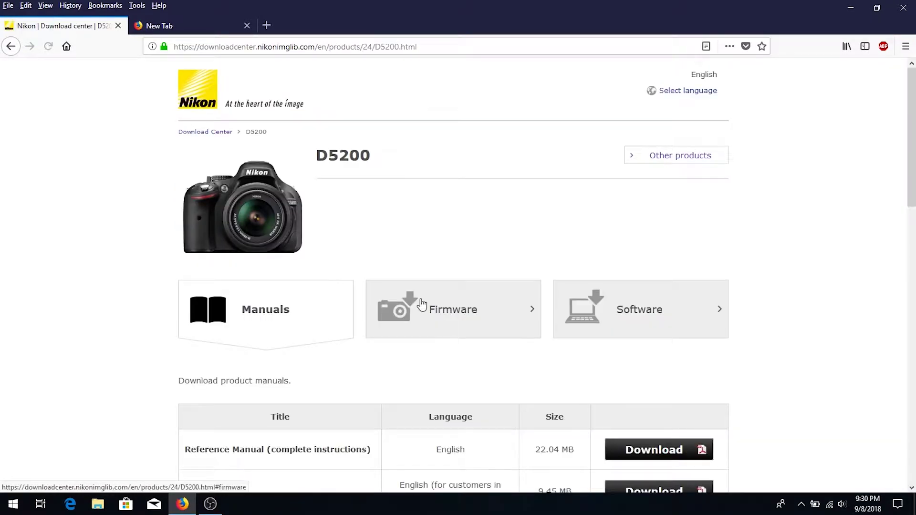
left_click(471, 317)
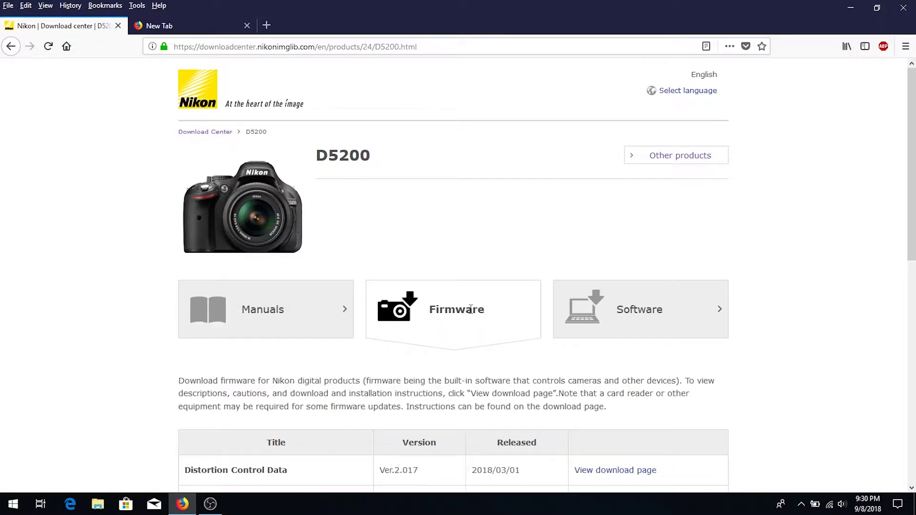
scroll(471, 309, "down", 7)
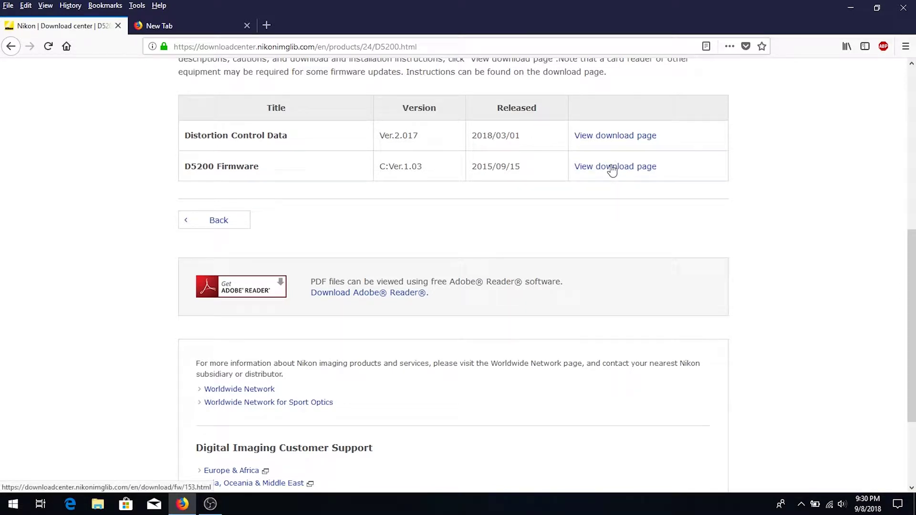
left_click(610, 173)
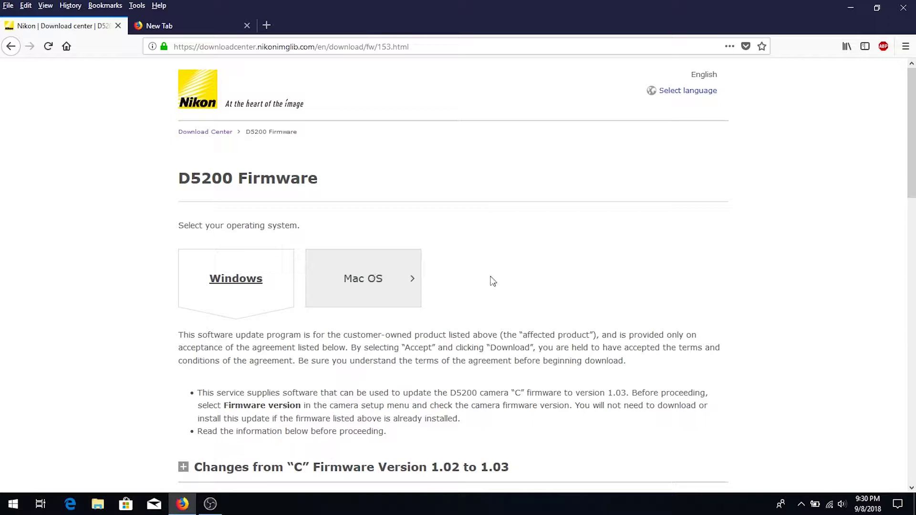
Step: Accept the licence agreement and save F-D5200-V103W.exe (18.4 MB) to disk
scroll(534, 301, "down", 3)
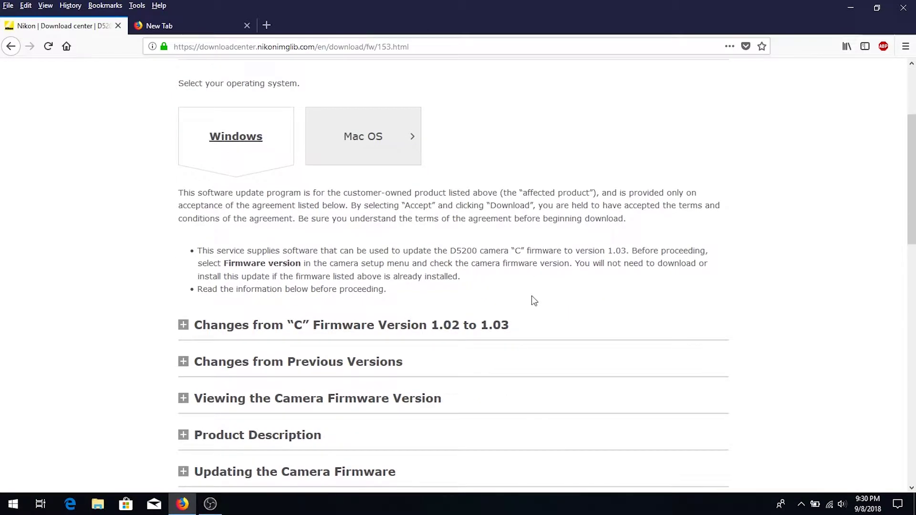
scroll(534, 301, "down", 9)
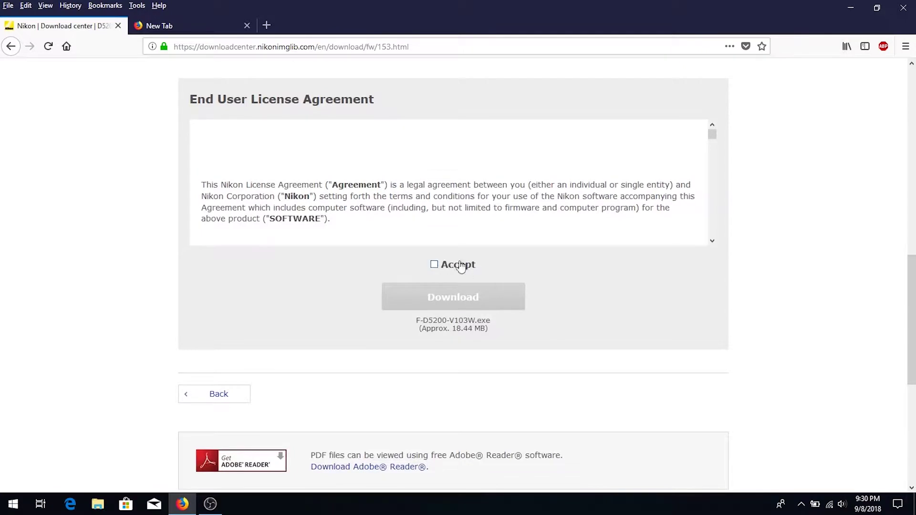
left_click(434, 265)
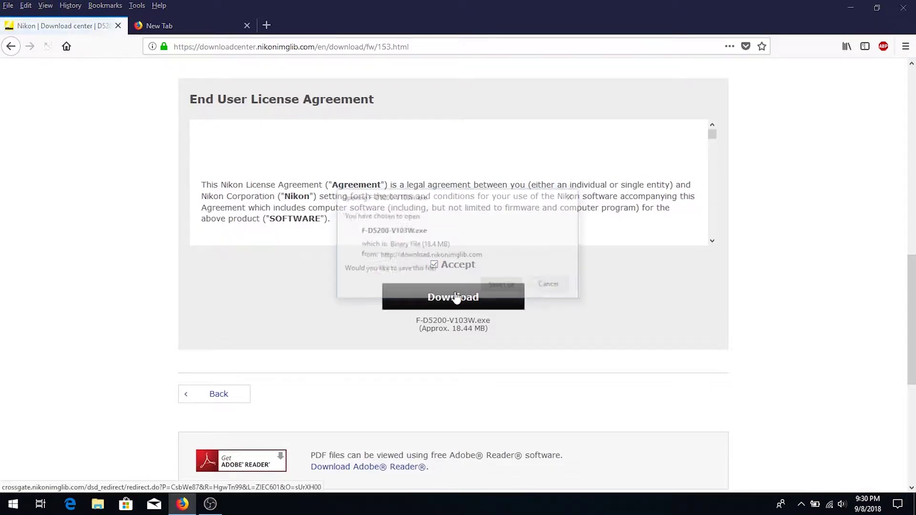
left_click(499, 288)
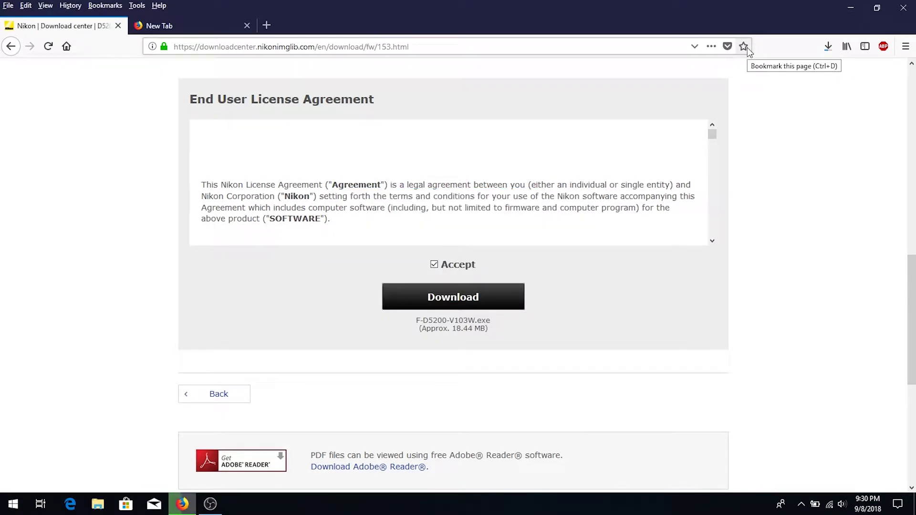
left_click(828, 50)
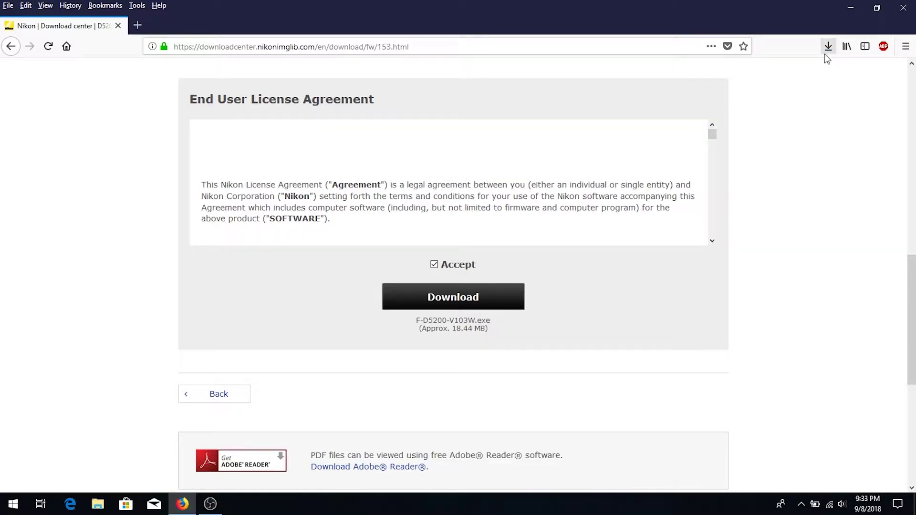
Step: Open the Downloads folder holding the firmware from Firefox's recent downloads list
left_click(828, 49)
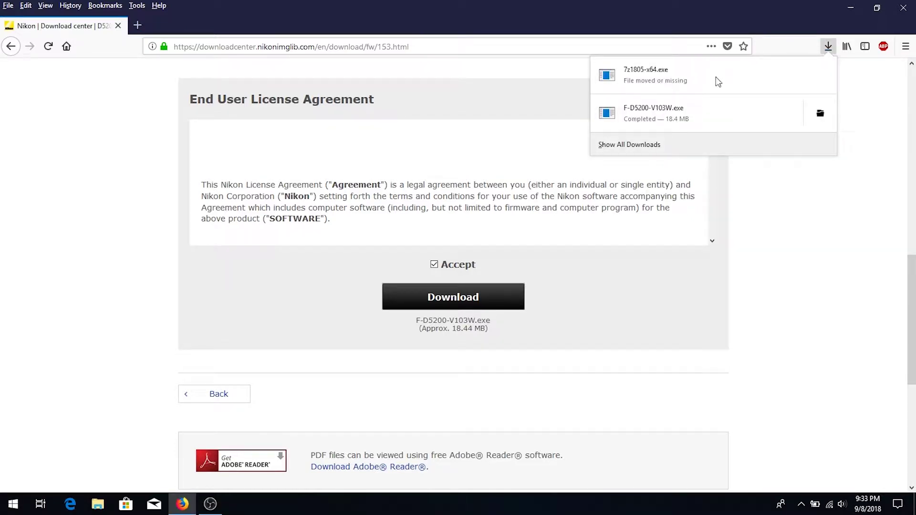
right_click(687, 115)
left_click(699, 119)
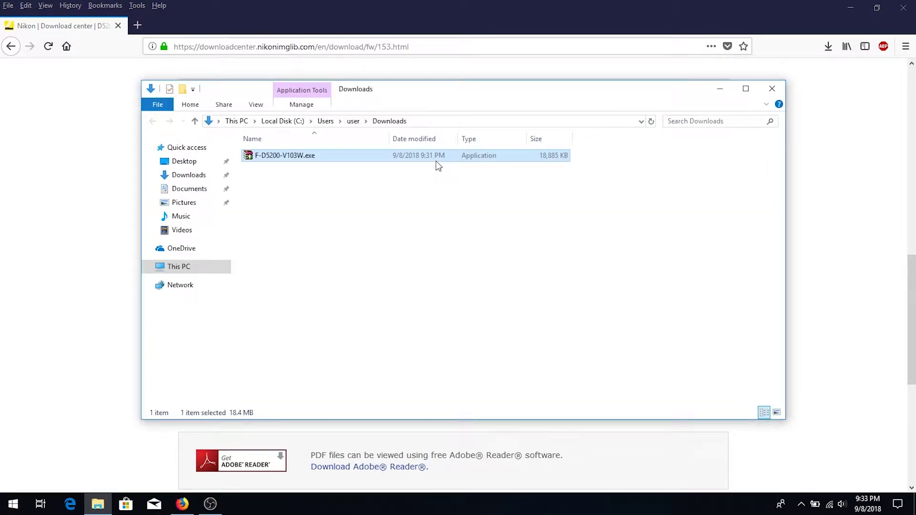
Step: Extract the firmware with 7-Zip Extract Here and select D5200_0103.bin in D5200Update
right_click(438, 165)
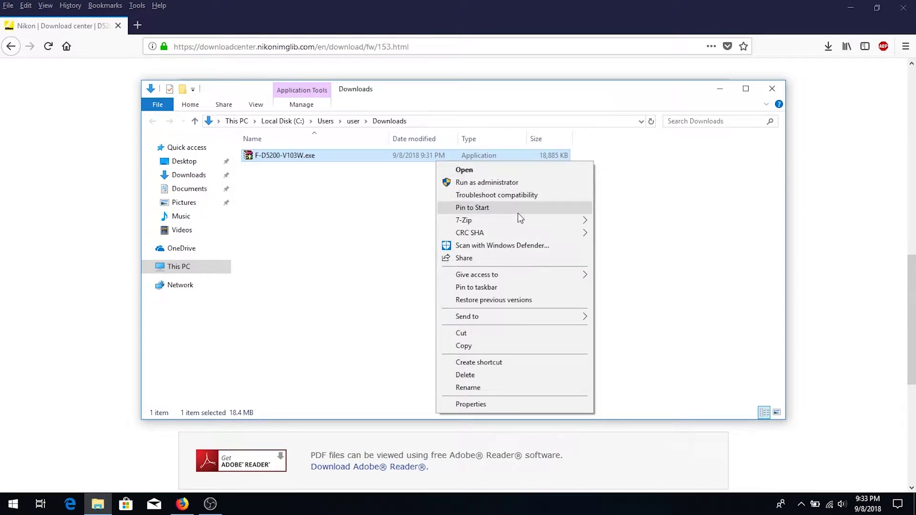
mouse_move(517, 220)
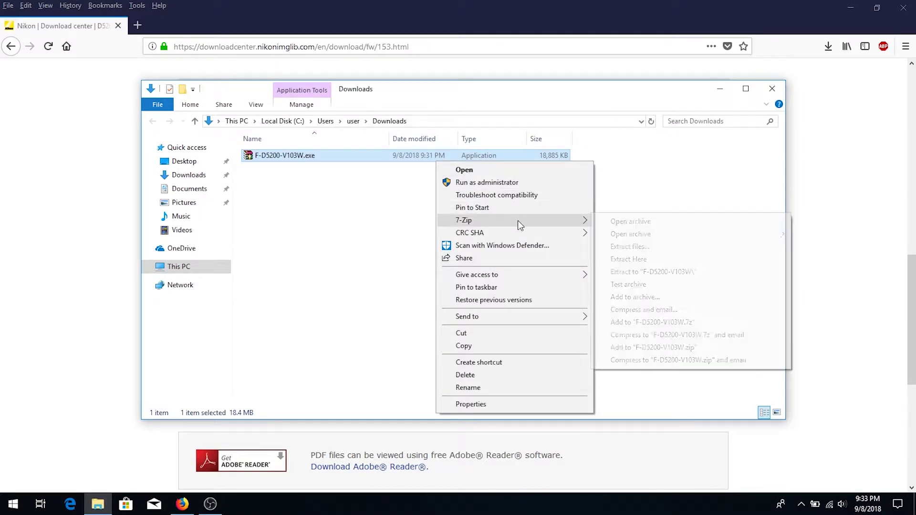
left_click(645, 262)
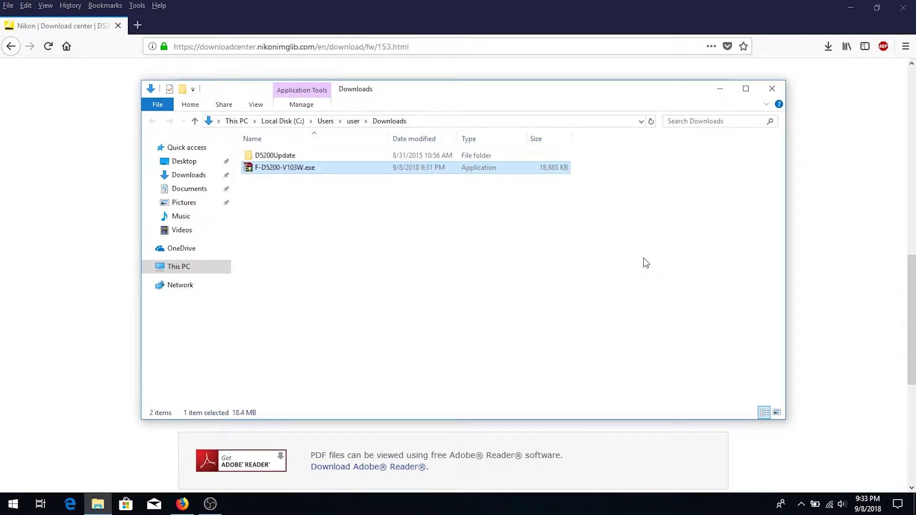
double_click(299, 156)
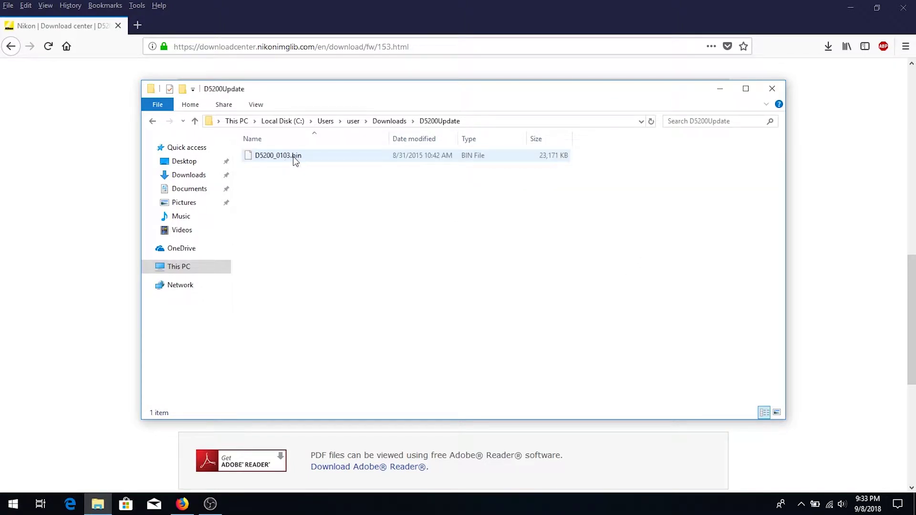
left_click(296, 161)
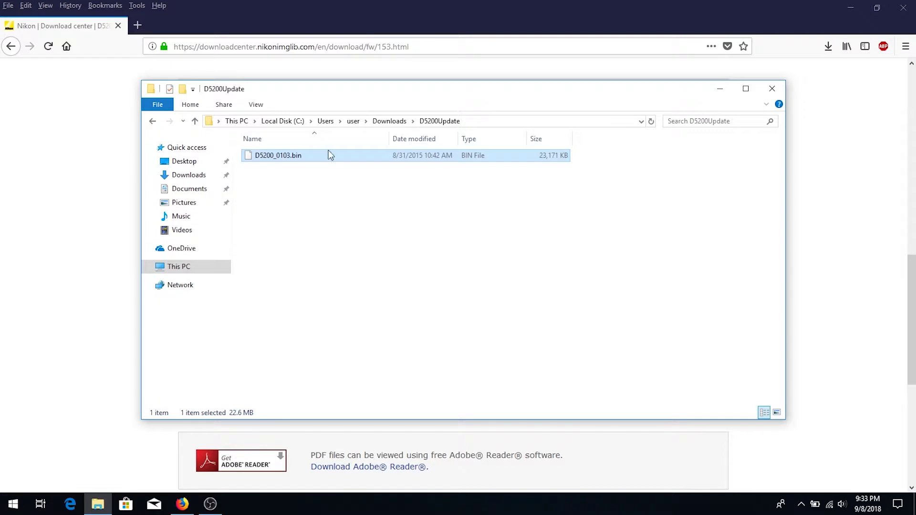
Step: Copy D5200_0103.bin and paste it into the root of NIKON D5200 (E:)
right_click(325, 161)
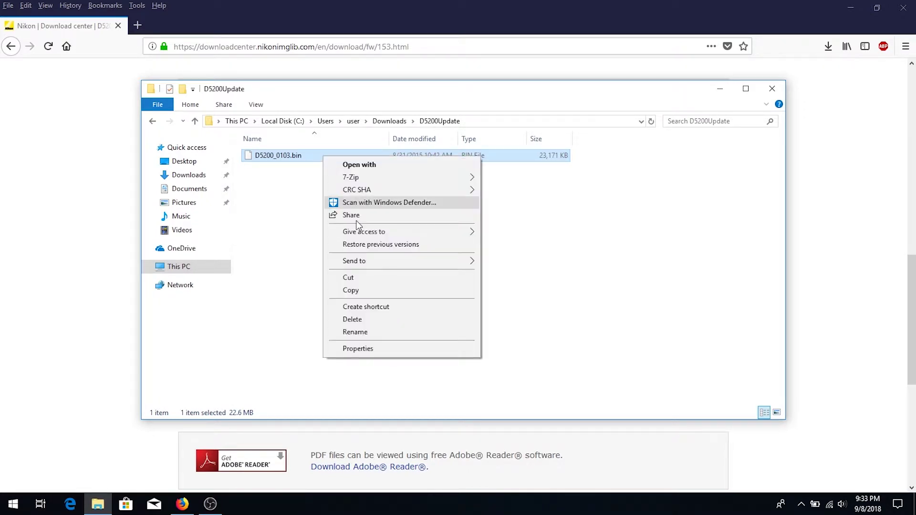
left_click(356, 294)
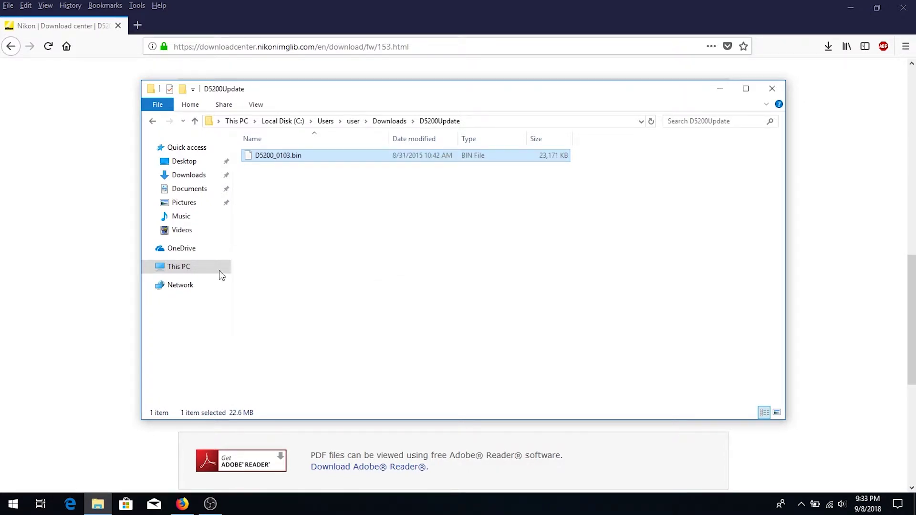
left_click(187, 269)
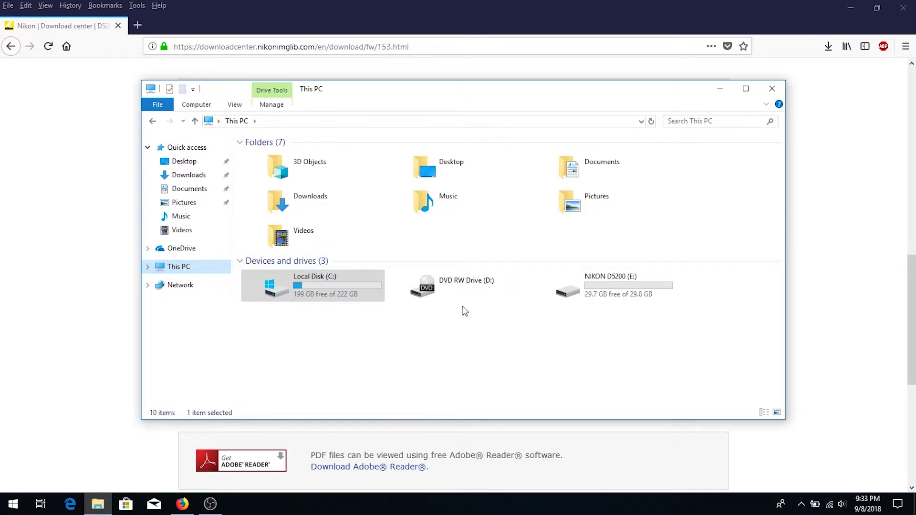
double_click(579, 290)
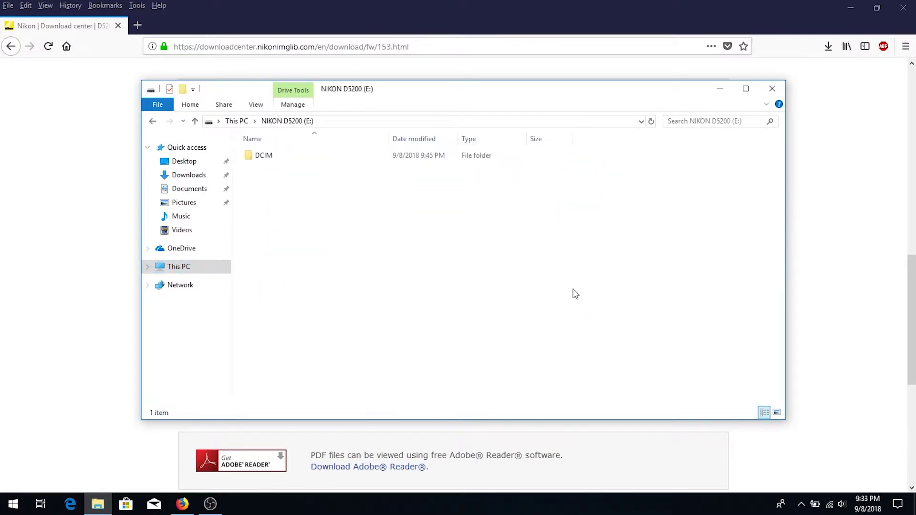
right_click(390, 261)
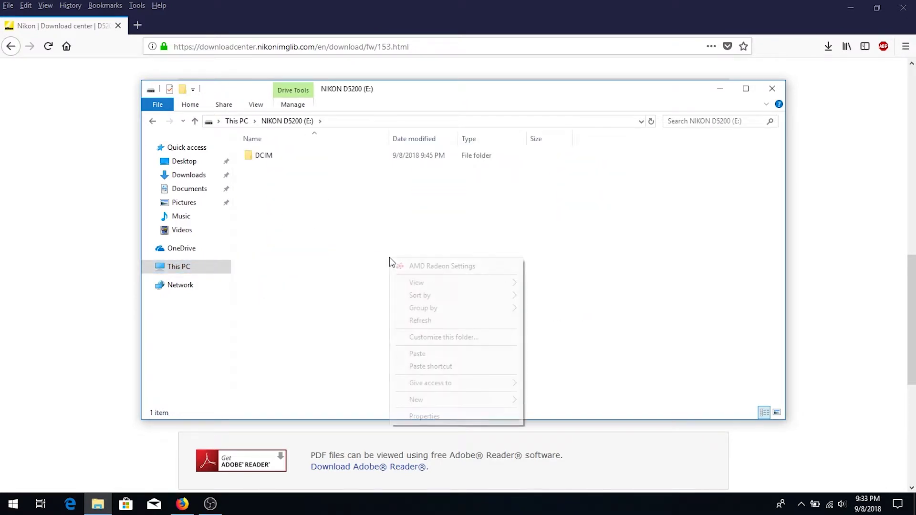
left_click(422, 355)
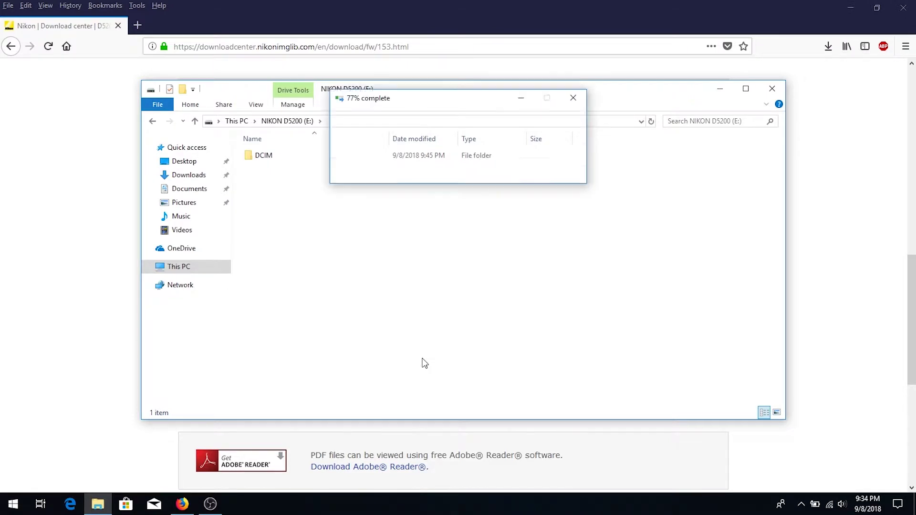
Step: Eject the NIKON D5200 (E:) drive from This PC
left_click(189, 273)
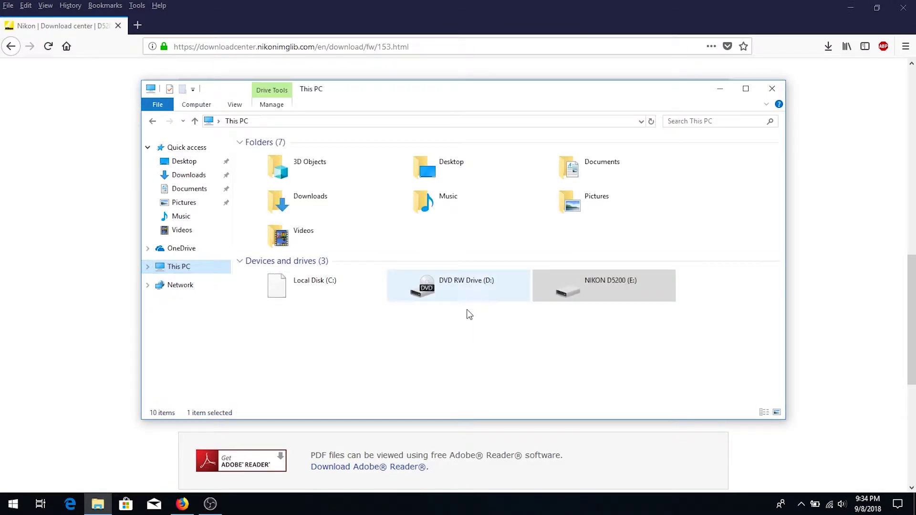
left_click(579, 298)
right_click(580, 298)
left_click(644, 201)
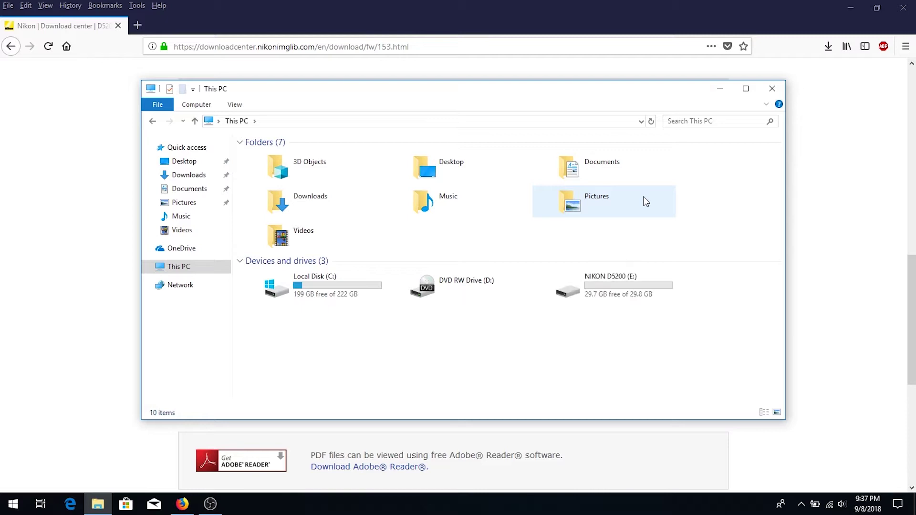
left_click(106, 145)
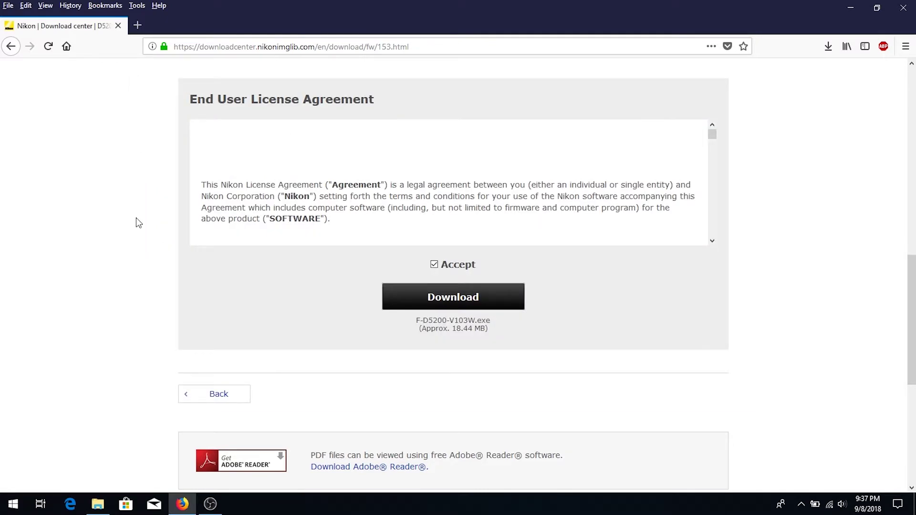
Step: Return to the D5200 downloads list and open the Distortion Control Data download page
left_click_drag(136, 218, 186, 96)
scroll(187, 300, "up", 1)
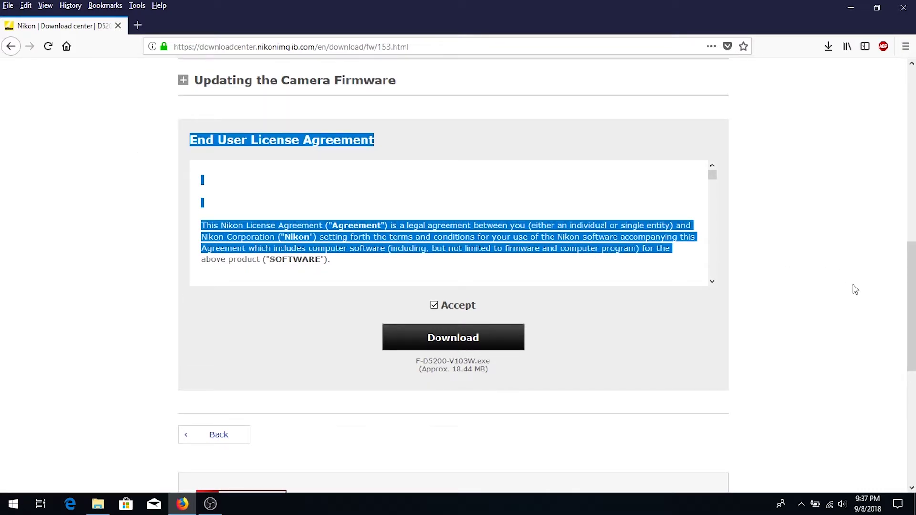
left_click_drag(914, 259, 915, 120)
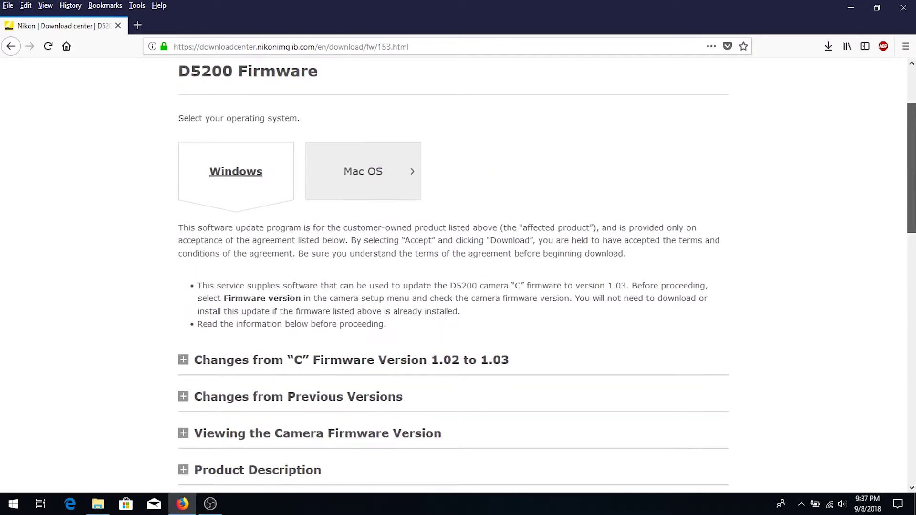
left_click(16, 46)
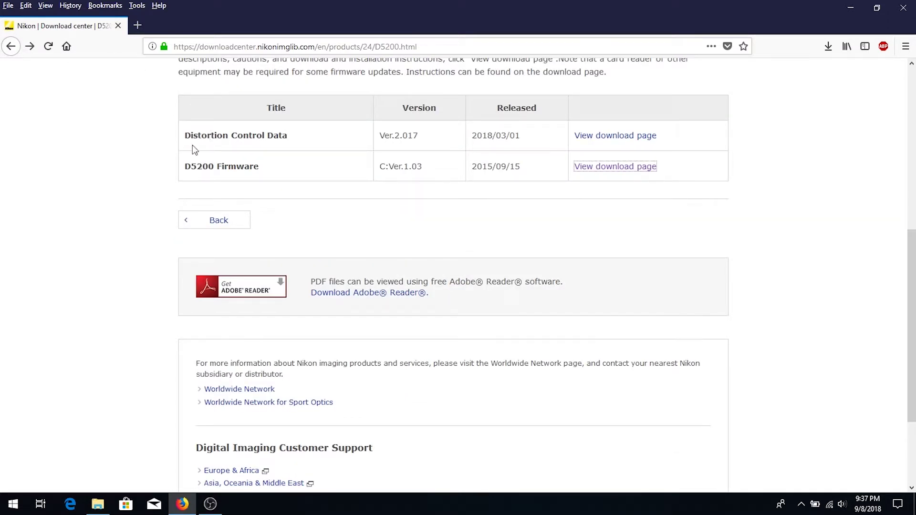
left_click(627, 137)
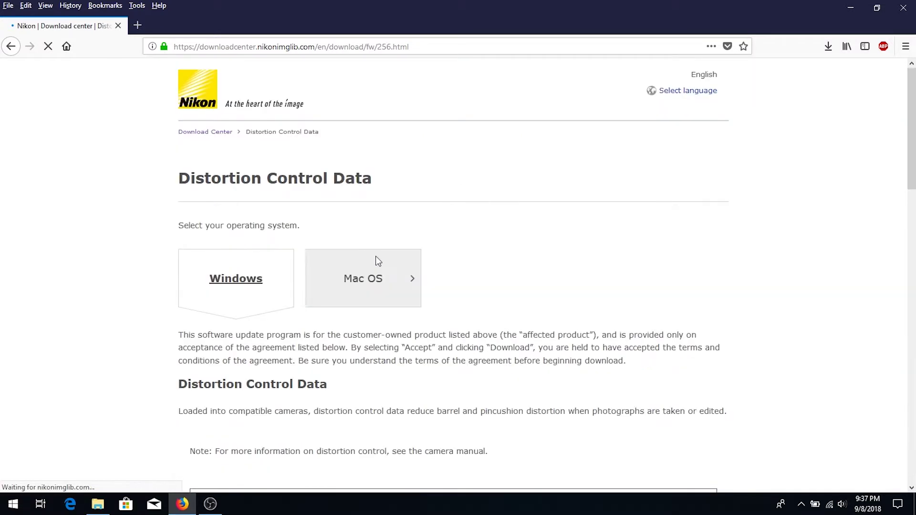
Step: Accept the licence and save F-DCDATA-2017W.exe (126 KB) to disk
left_click_drag(902, 106, 903, 286)
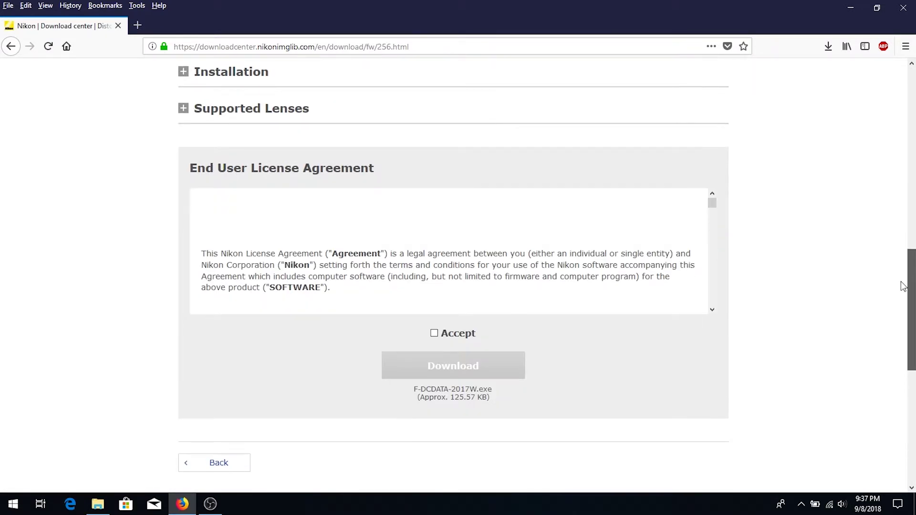
left_click(434, 334)
left_click(431, 367)
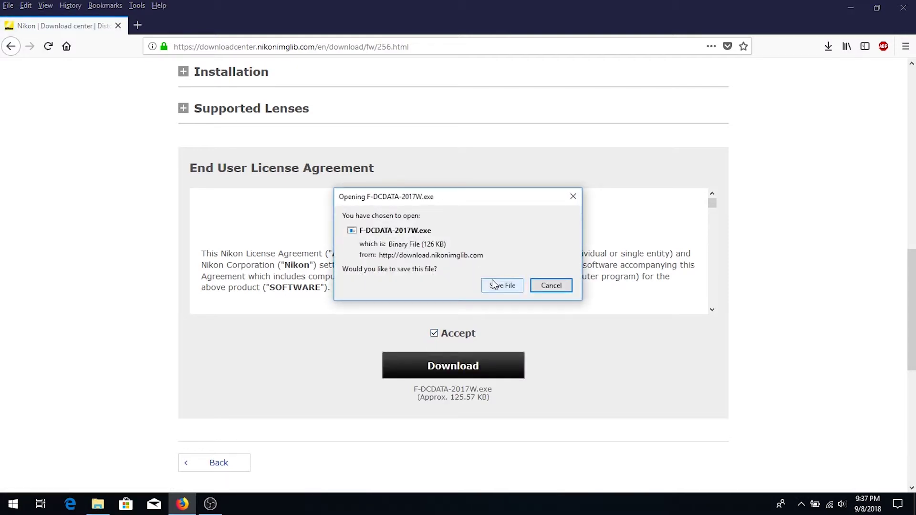
left_click(494, 285)
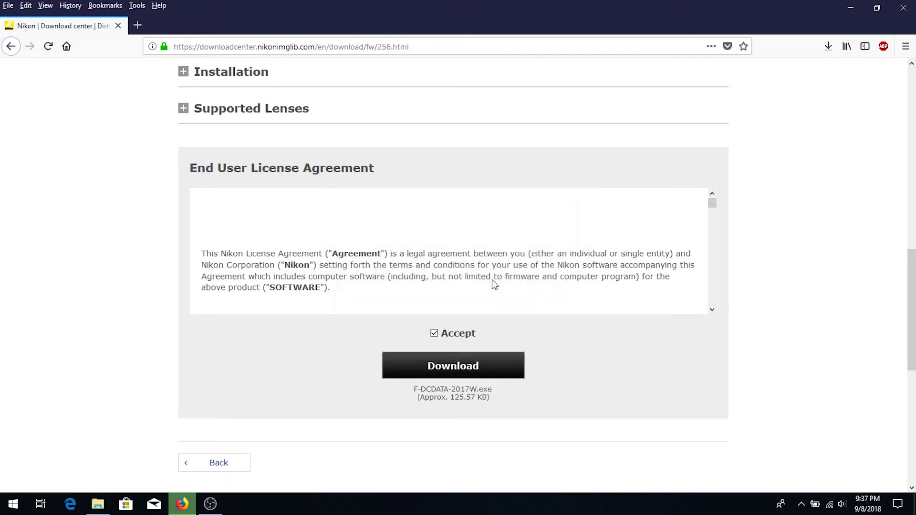
left_click(829, 49)
Step: Extract F-DCDATA-2017W.exe with 7-Zip Extract Here and open the DCDATAUpdate folder
right_click(741, 71)
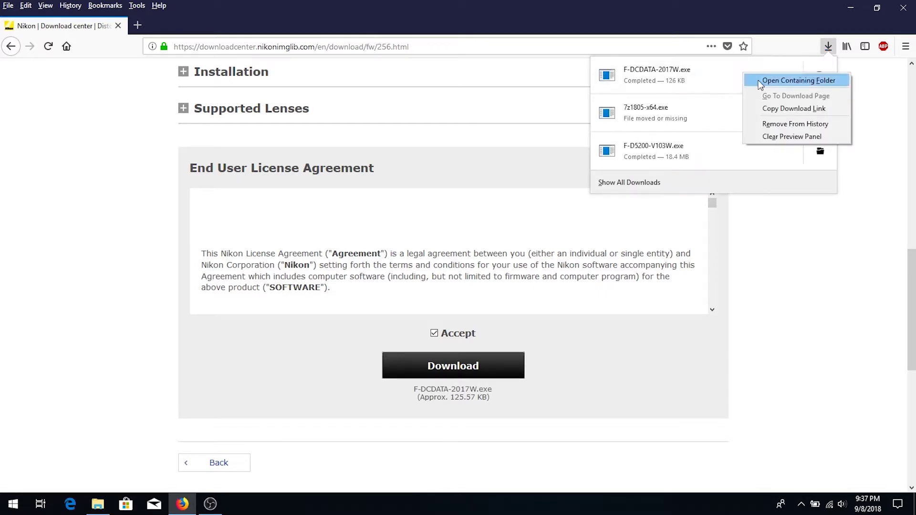
left_click(760, 81)
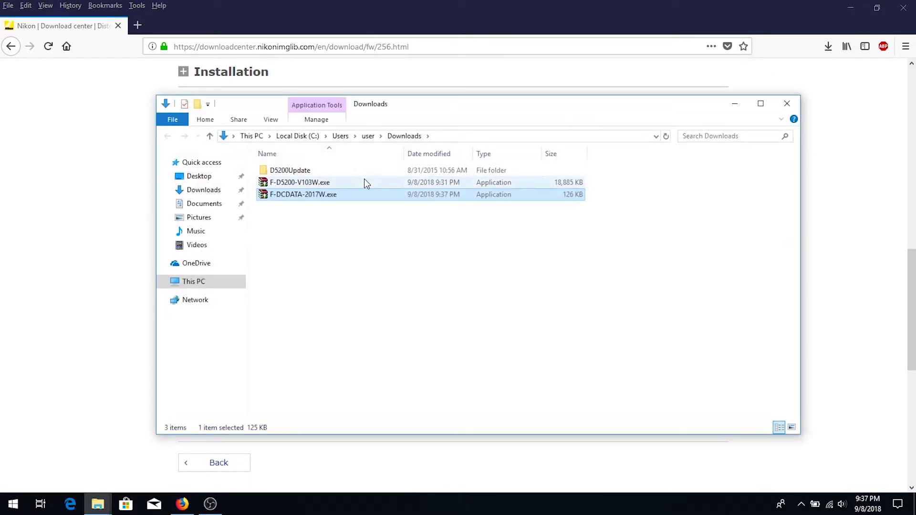
right_click(302, 199)
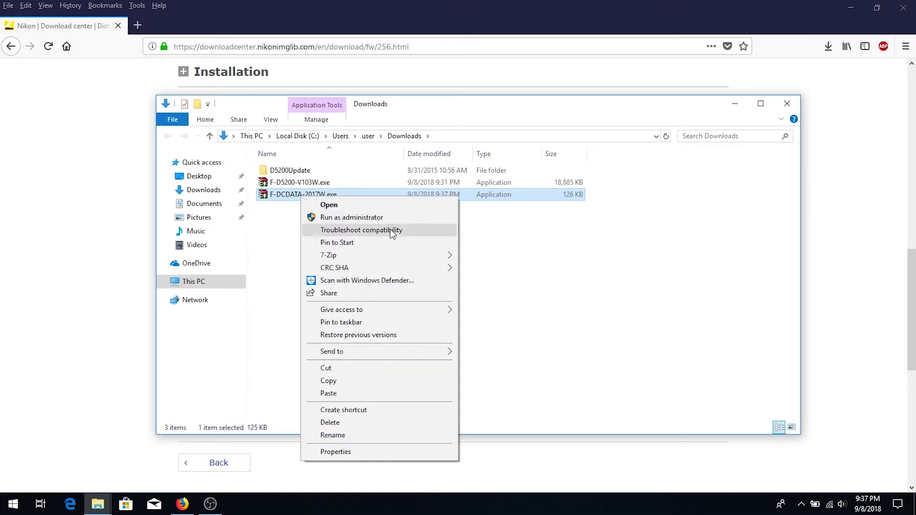
mouse_move(370, 261)
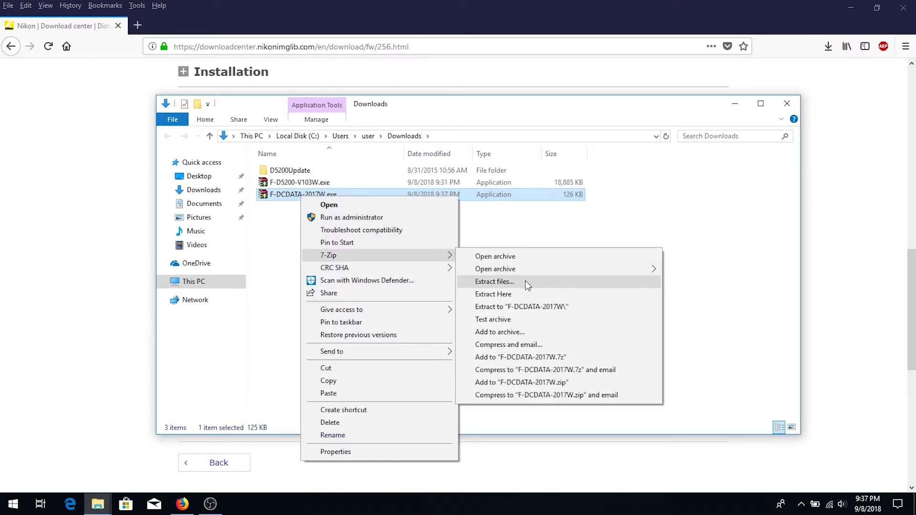
left_click(511, 294)
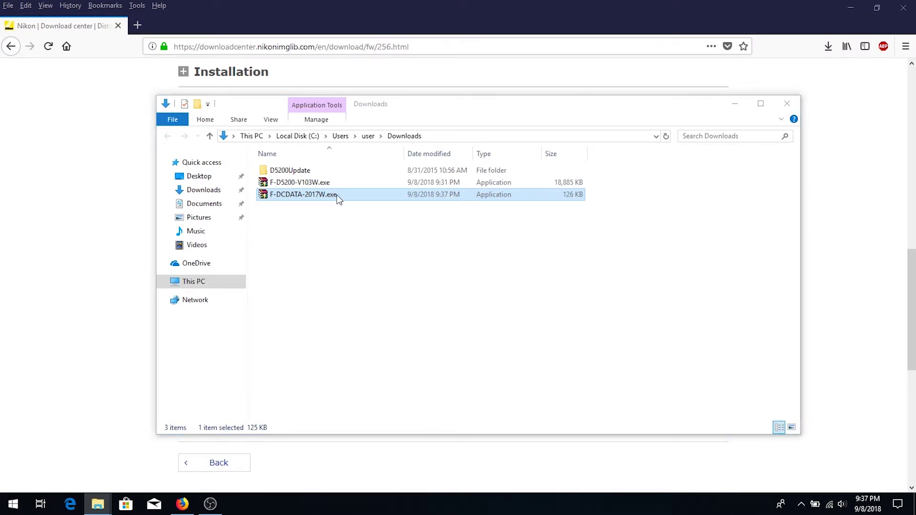
double_click(304, 184)
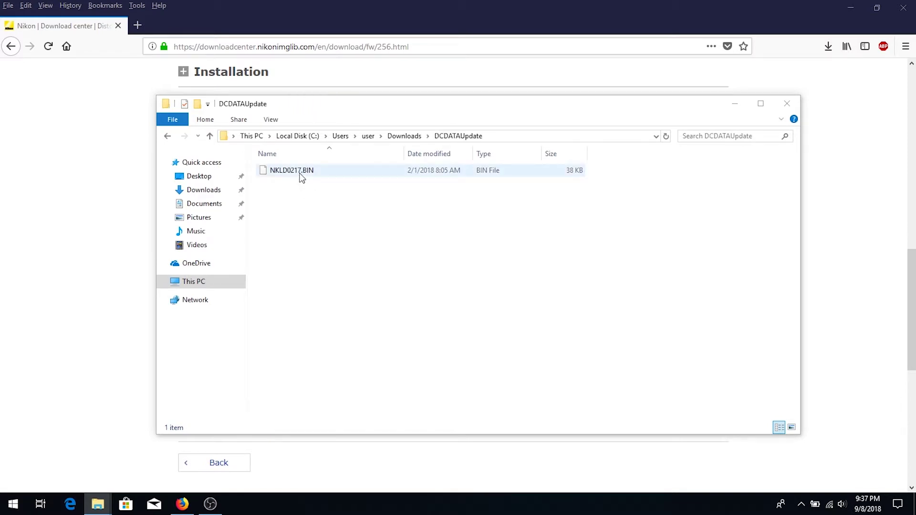
Step: Copy NKLD0217.BIN and paste it into the root of NIKON D5200 (E:)
right_click(301, 175)
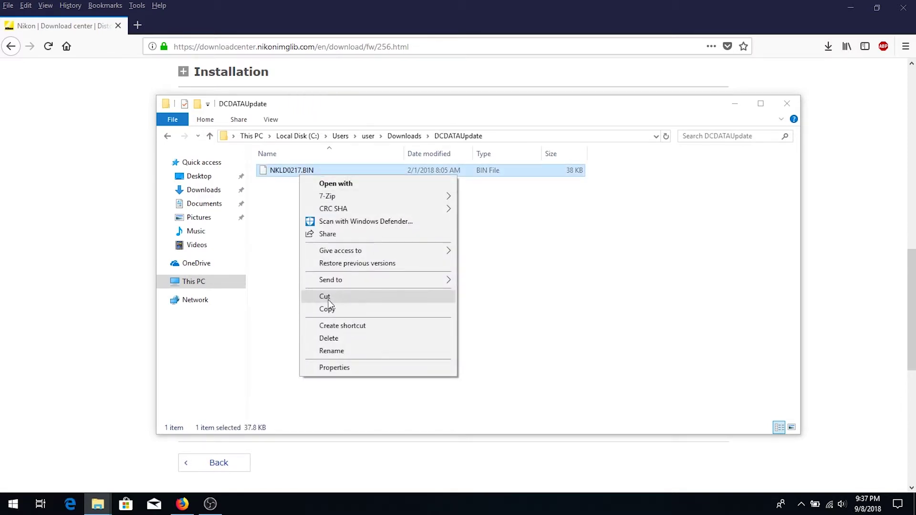
left_click(326, 308)
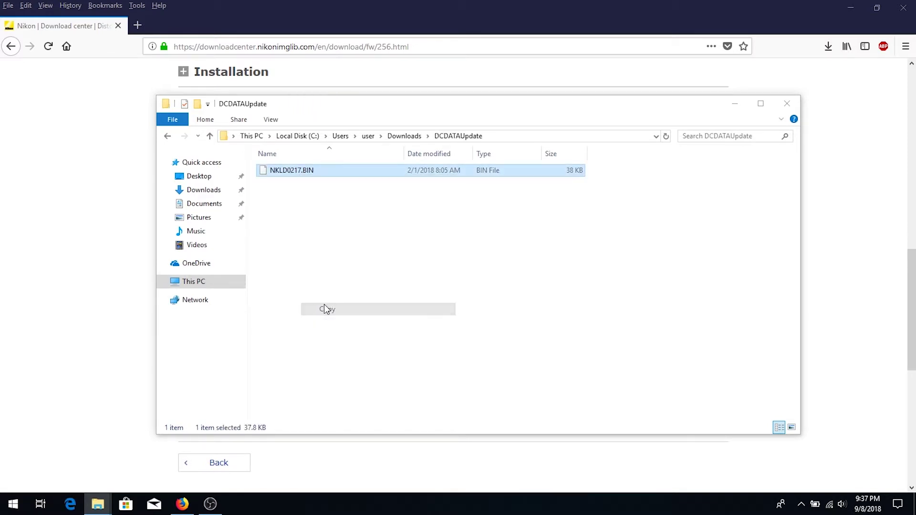
left_click(174, 282)
double_click(599, 303)
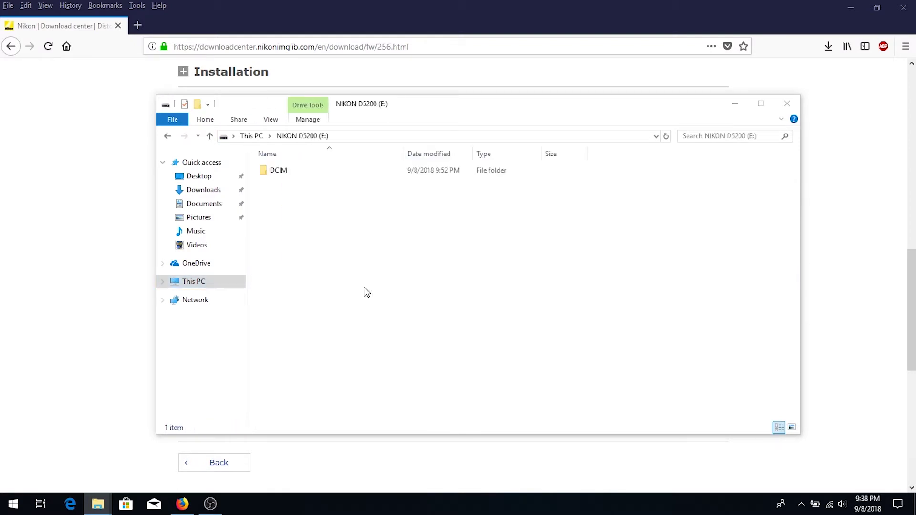
right_click(360, 286)
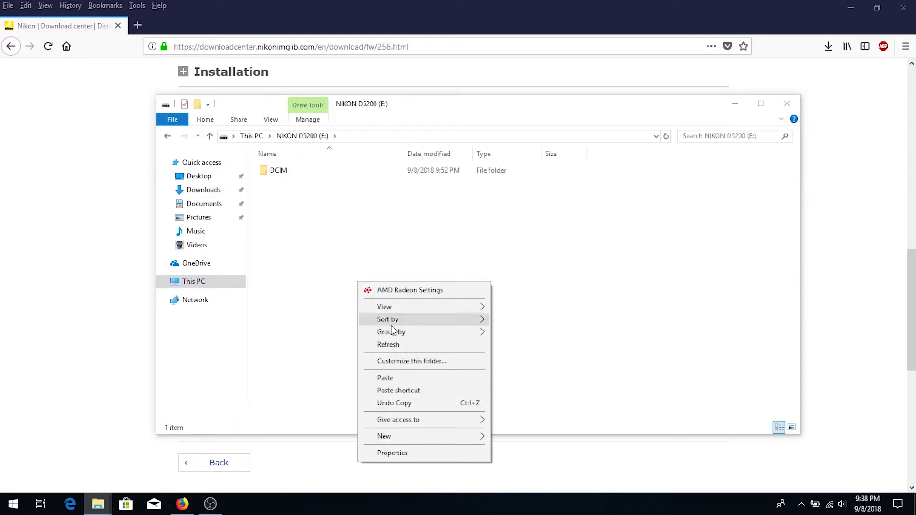
left_click(385, 378)
Step: Eject the NIKON D5200 drive from the computer's drive list
left_click(193, 282)
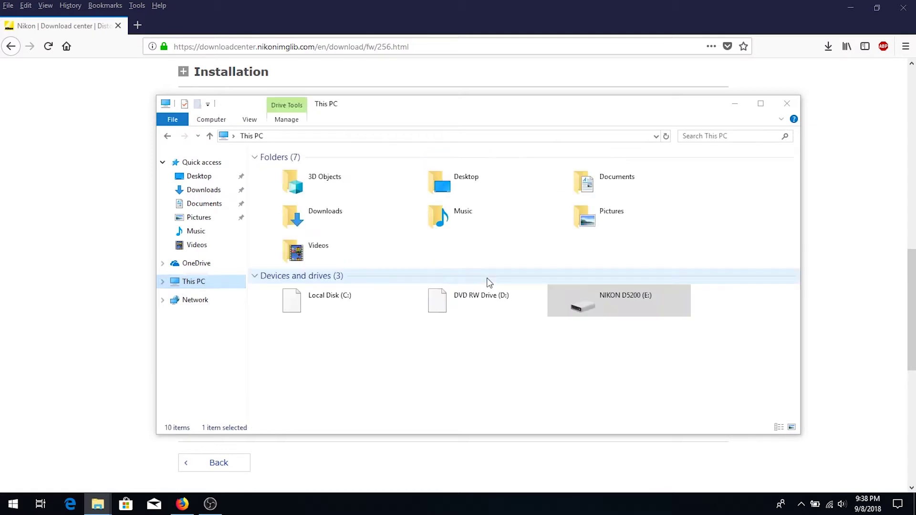
right_click(582, 295)
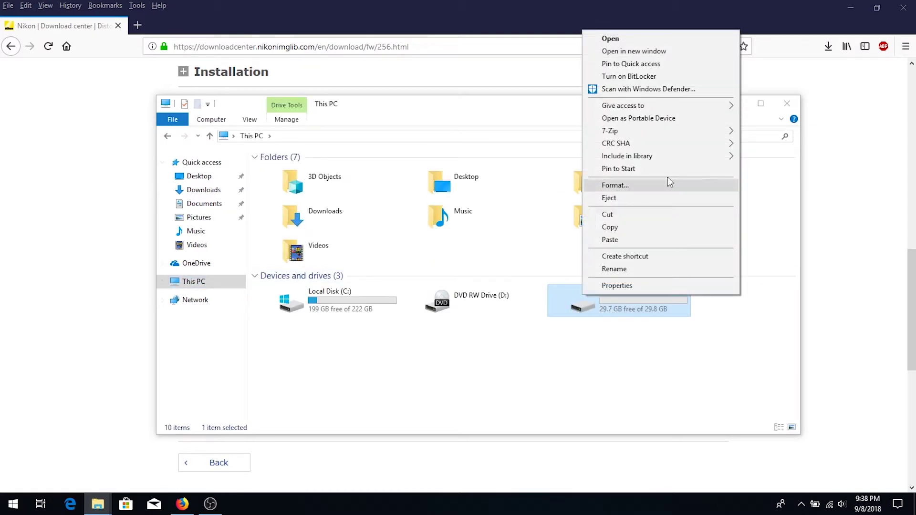
left_click(604, 199)
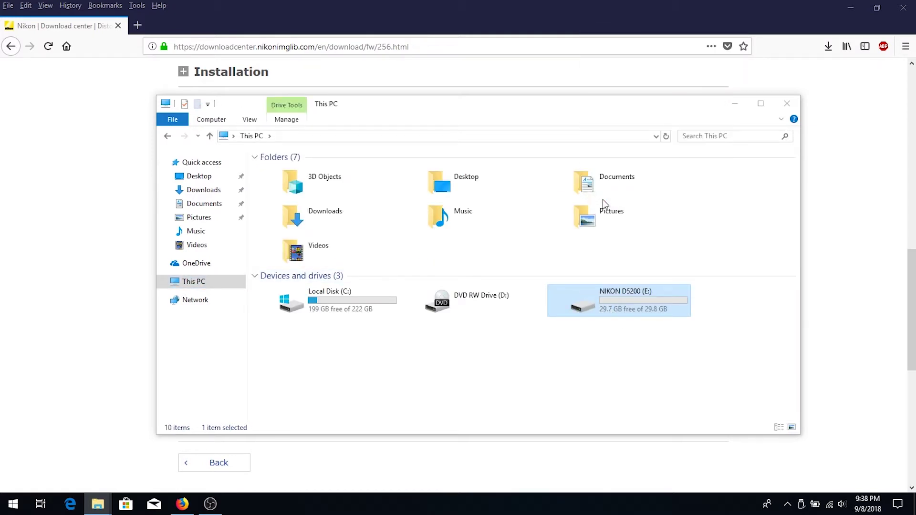